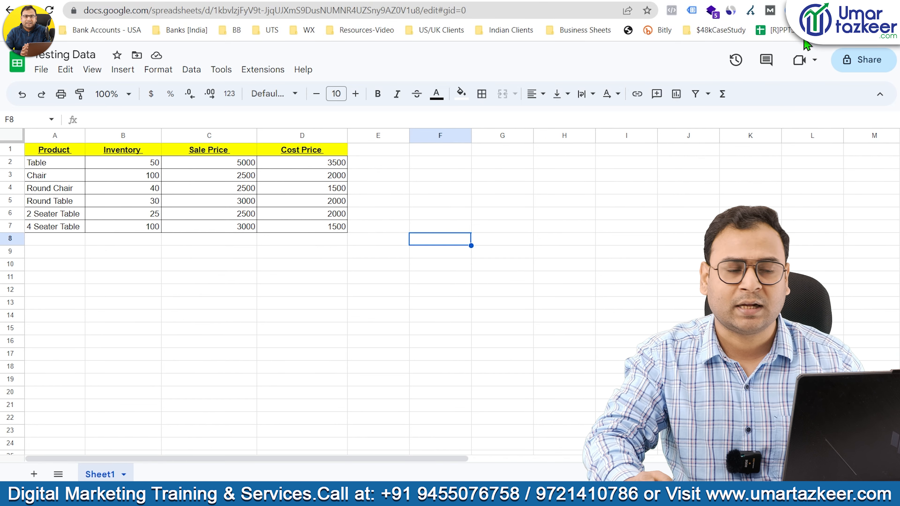
- Rename the Sheet1 worksheet as Testingdata1
{"action": "left_click", "coordinate": [688, 252]}
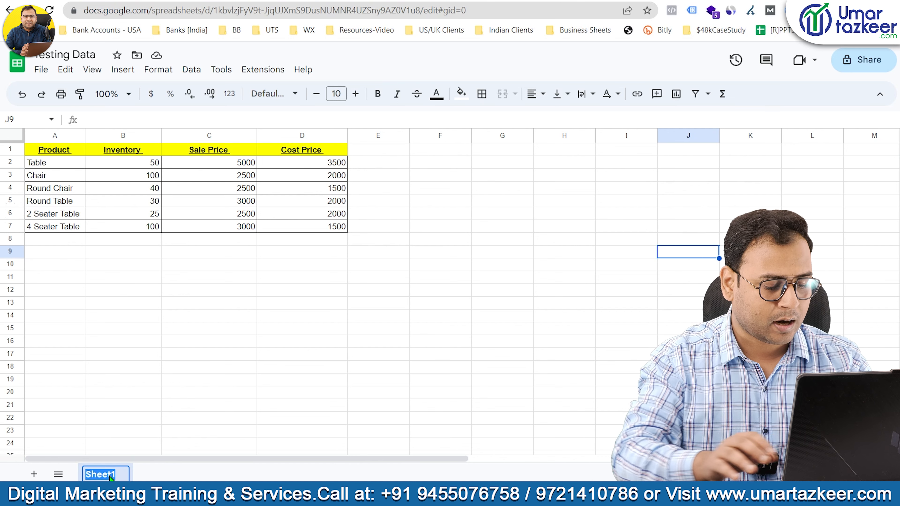
{"action": "type", "text": "Testinf"}
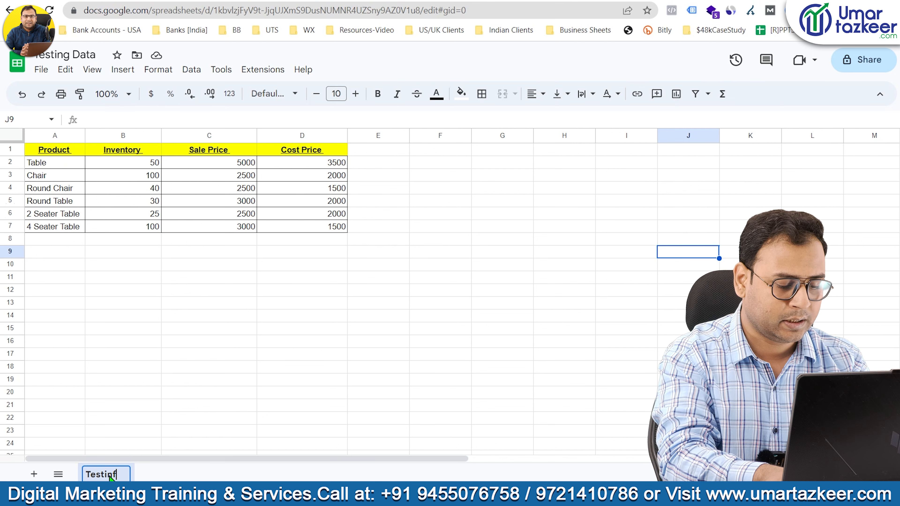
{"action": "type", "text": "gdata1"}
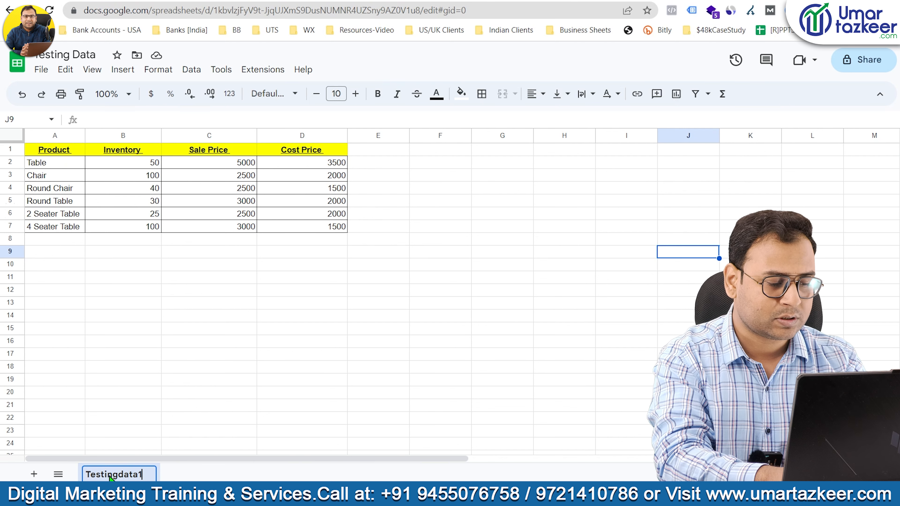
{"action": "key", "text": "Return"}
{"action": "left_click", "coordinate": [245, 359]}
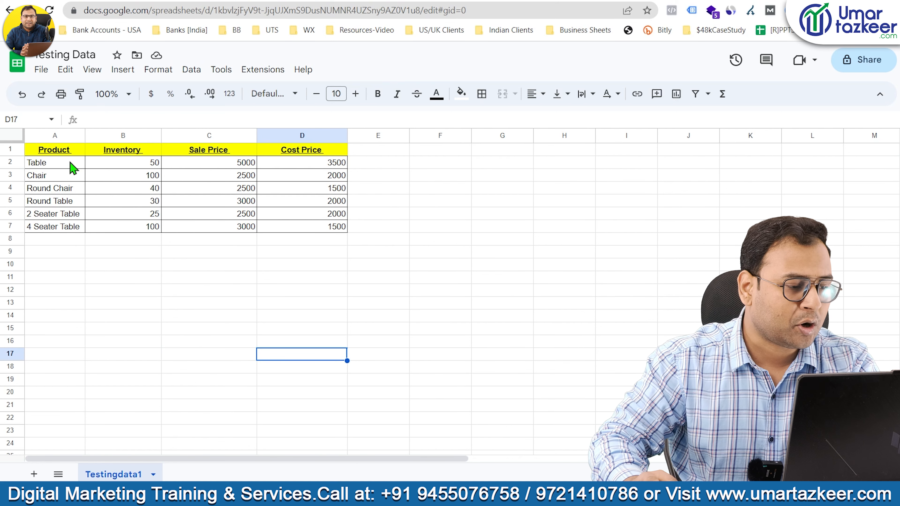
- Review the product names and the inventory, sale price and cost price entries in the worksheet
{"action": "left_click_drag", "start_coordinate": [70, 164], "coordinate": [59, 232]}
{"action": "left_click", "coordinate": [151, 325]}
{"action": "left_click", "coordinate": [67, 165]}
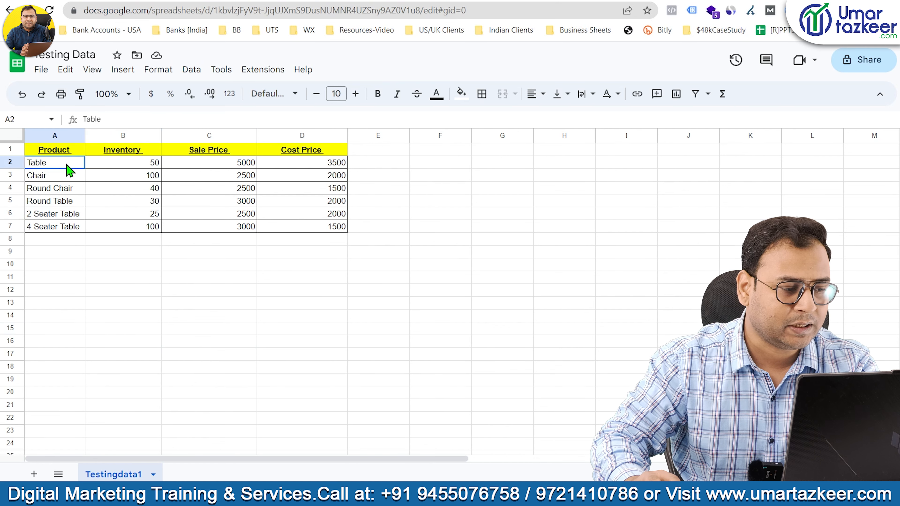
{"action": "left_click", "coordinate": [133, 163]}
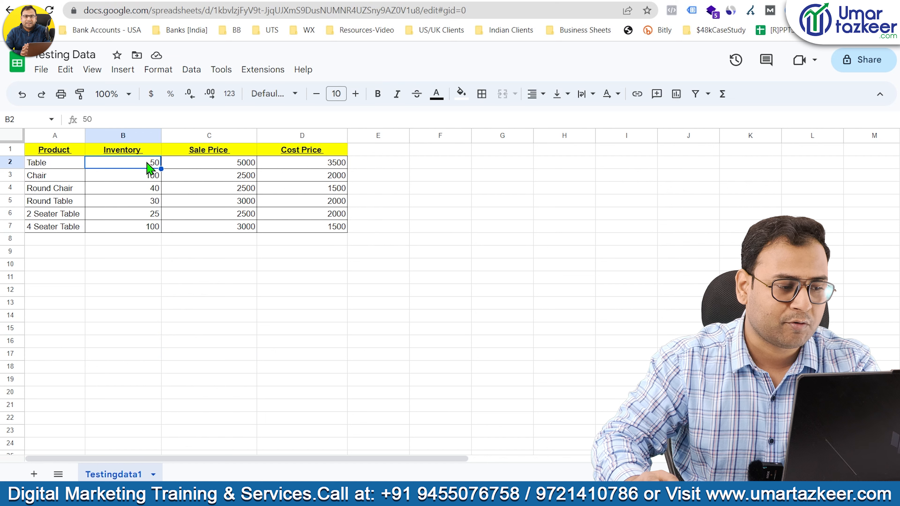
{"action": "left_click", "coordinate": [194, 165]}
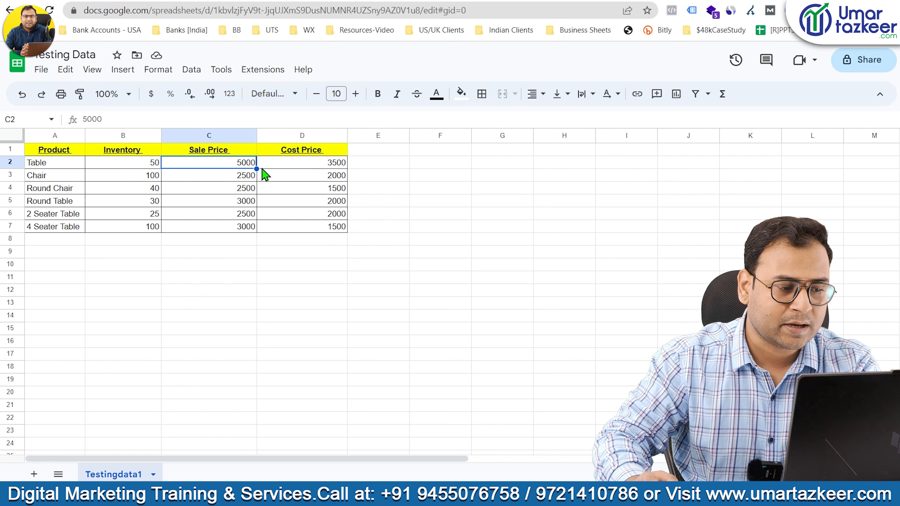
{"action": "left_click", "coordinate": [301, 166]}
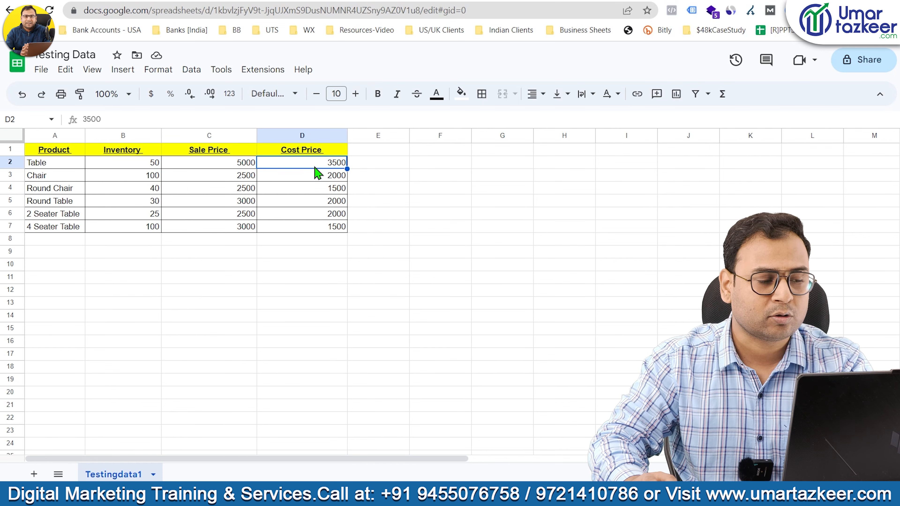
{"action": "left_click", "coordinate": [382, 150]}
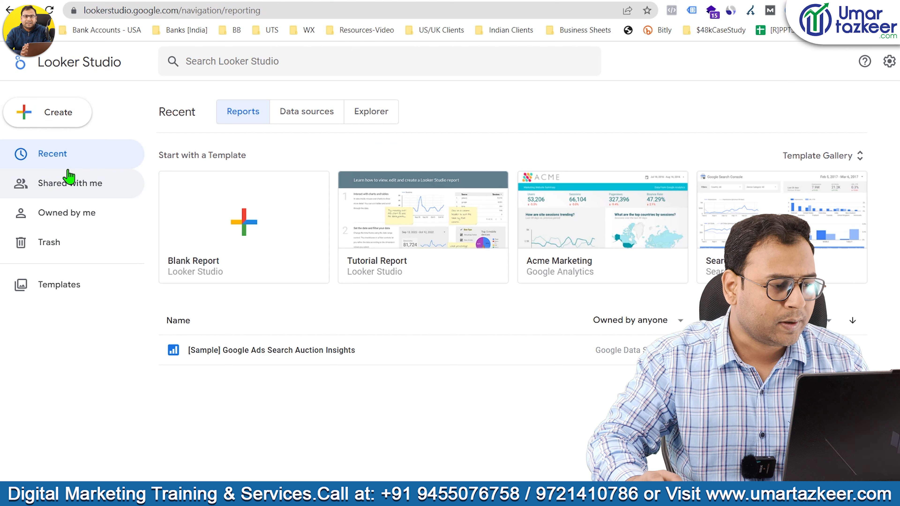
- Switch to Looker Studio, create a new report and choose the Testing Data spreadsheet through the Google Sheets connector
{"action": "left_click", "coordinate": [75, 117]}
{"action": "left_click", "coordinate": [107, 142]}
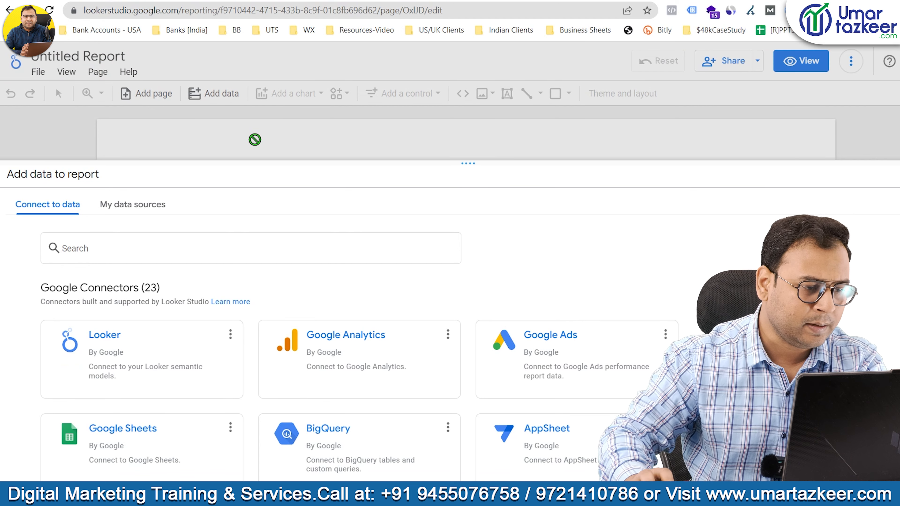
{"action": "left_click", "coordinate": [134, 442]}
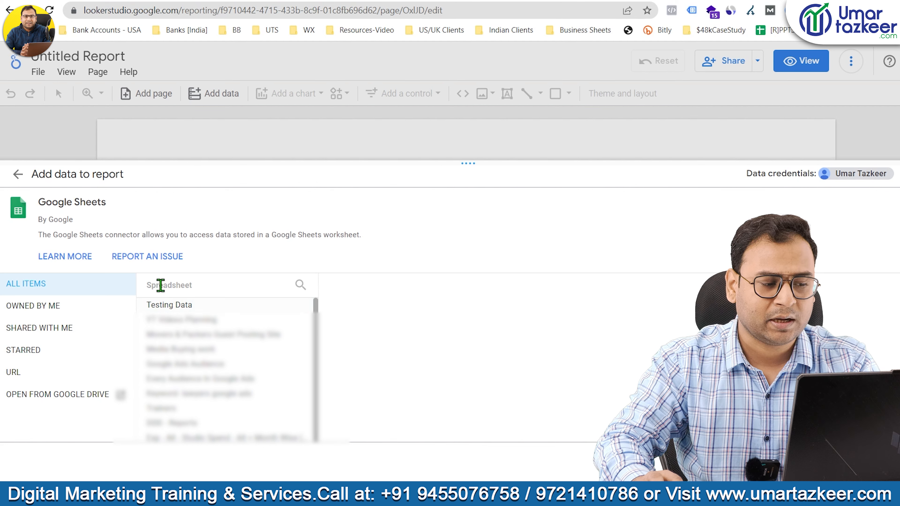
{"action": "left_click", "coordinate": [182, 306]}
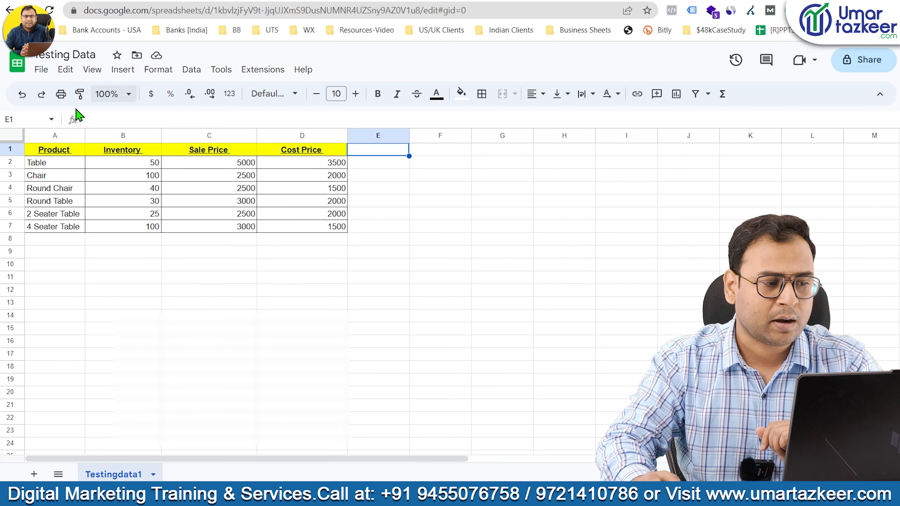
- Switch to the Testing Data sheet and examine its header row and the product rows starting at Chair
{"action": "left_click_drag", "start_coordinate": [29, 150], "coordinate": [358, 153]}
{"action": "left_click", "coordinate": [525, 186]}
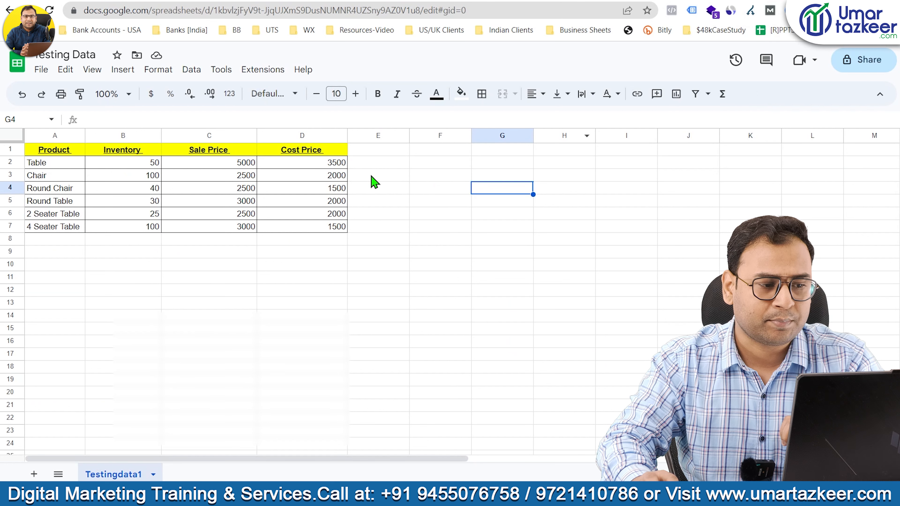
{"action": "left_click", "coordinate": [387, 151]}
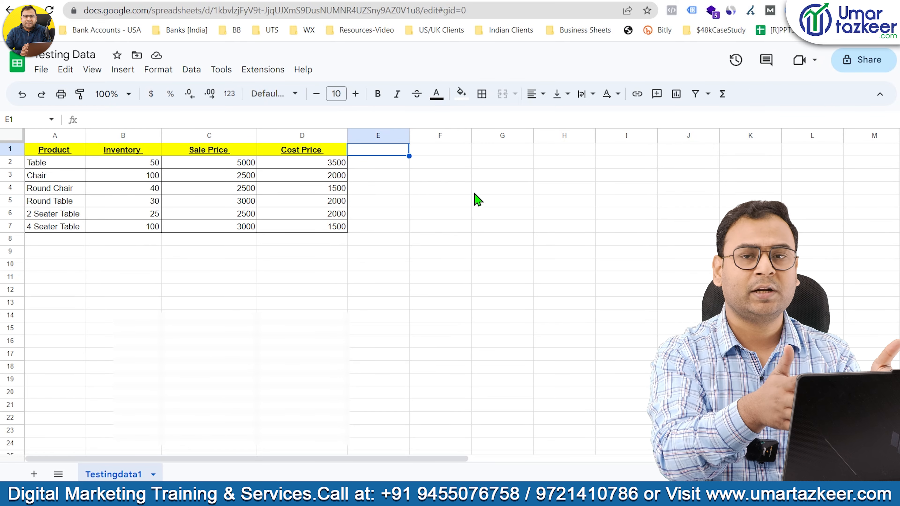
{"action": "left_click", "coordinate": [433, 274]}
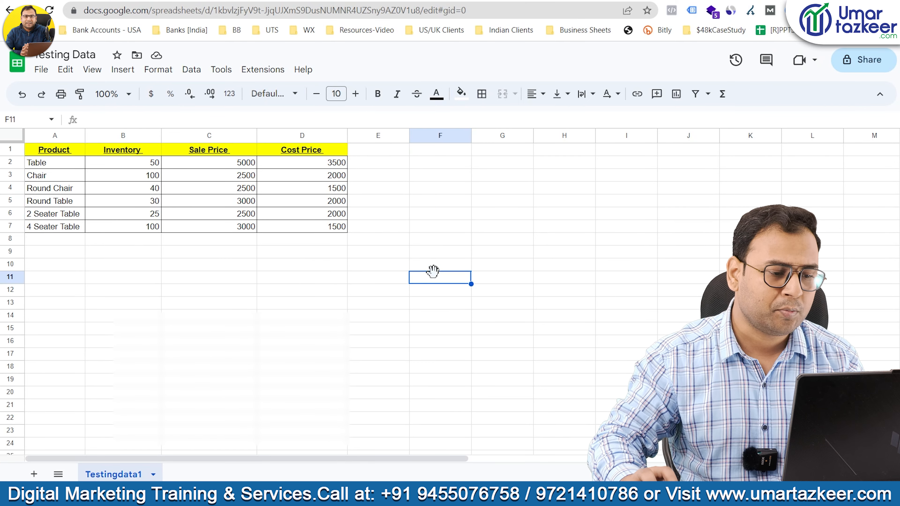
{"action": "left_click", "coordinate": [515, 266]}
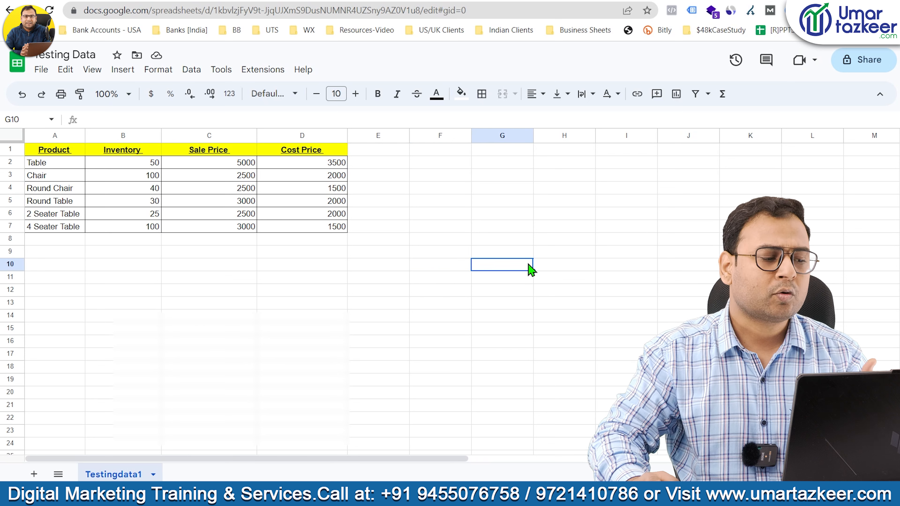
{"action": "left_click", "coordinate": [64, 178]}
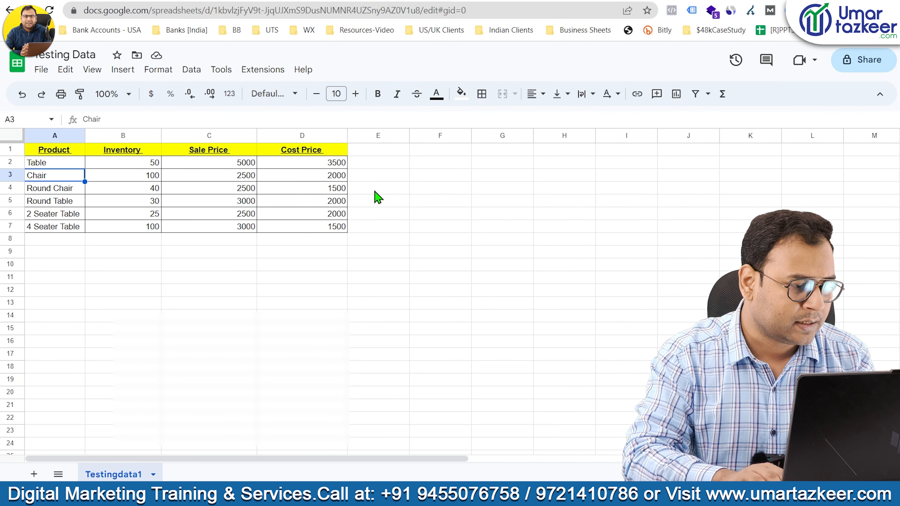
{"action": "key", "text": "shift+Down"}
{"action": "key", "text": "shift+Right"}
{"action": "key", "text": "shift+Right"}
{"action": "key", "text": "shift+Right"}
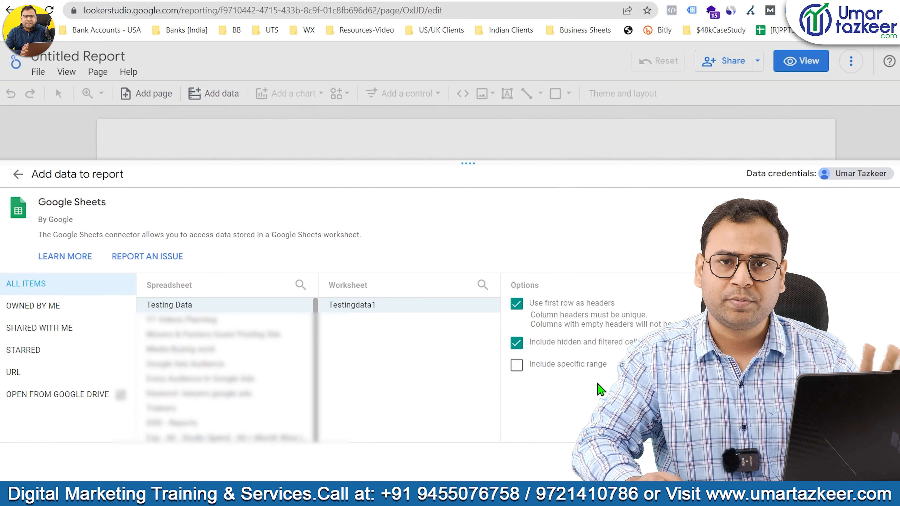
- Add the Testingdata1 worksheet to the report with first-row headers, and move and widen its table on the page
{"action": "left_click", "coordinate": [868, 462]}
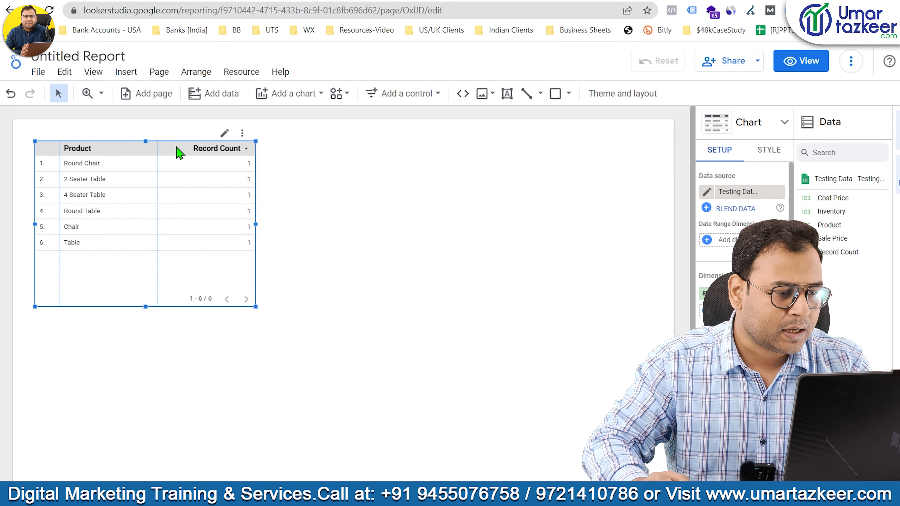
{"action": "left_click_drag", "start_coordinate": [176, 150], "coordinate": [224, 160]}
{"action": "left_click_drag", "start_coordinate": [303, 234], "coordinate": [360, 234]}
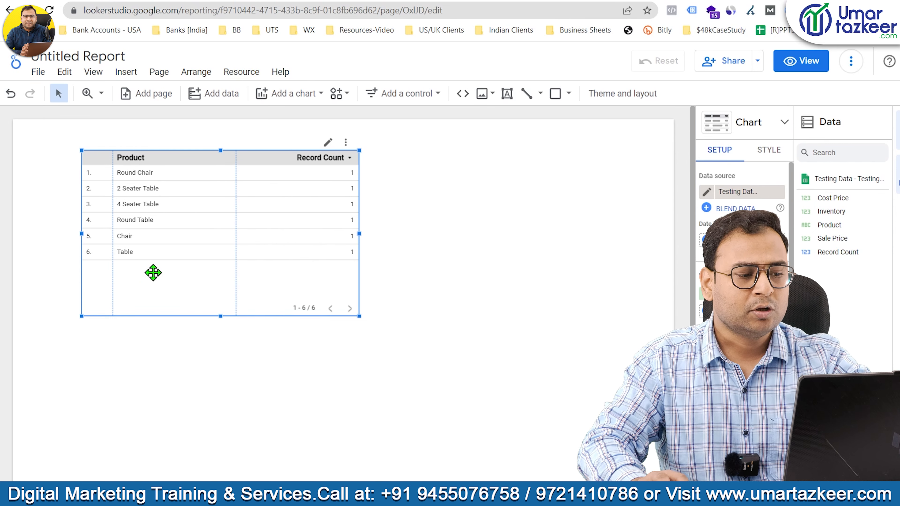
- Switch to the Testing Data sheet and copy the Round Chair product name into cell A8
{"action": "key", "text": "ctrl+Tab"}
{"action": "left_click", "coordinate": [75, 190]}
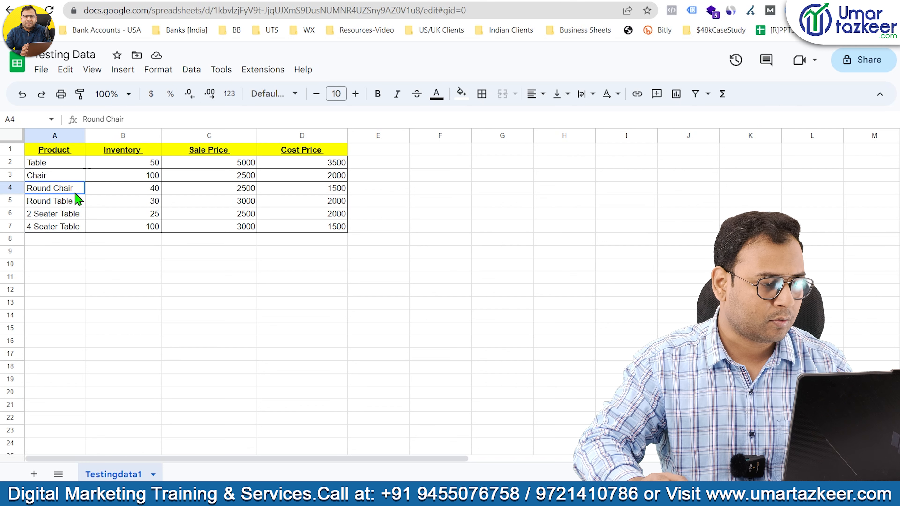
{"action": "key", "text": "ctrl+c"}
{"action": "left_click", "coordinate": [60, 240]}
{"action": "key", "text": "ctrl+v"}
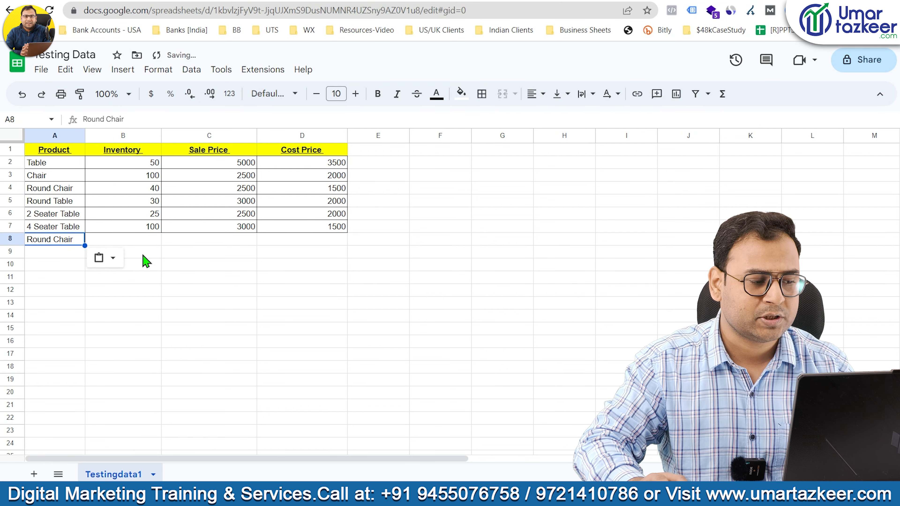
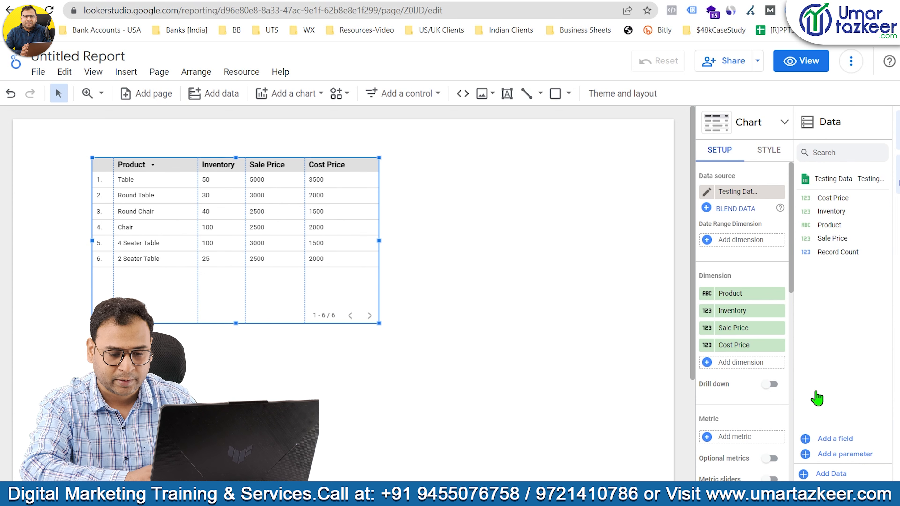
- Create and save a calculated field named Profit with the formula Sale Price - Cost Price
{"action": "left_click", "coordinate": [837, 440]}
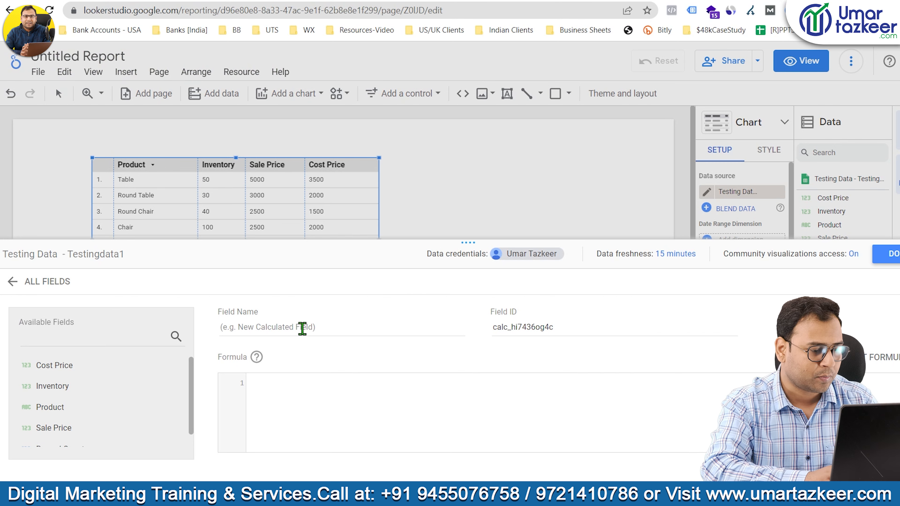
{"action": "left_click", "coordinate": [301, 329]}
{"action": "type", "text": "Profit"}
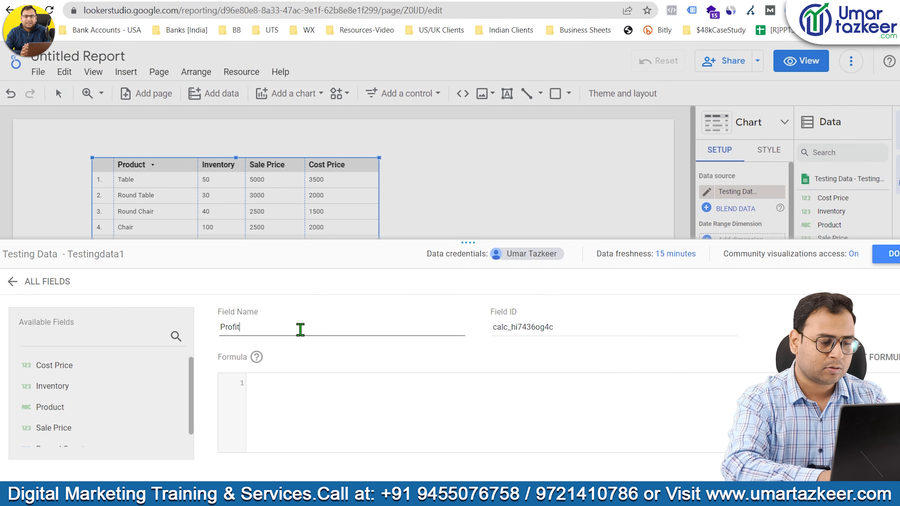
{"action": "left_click", "coordinate": [324, 388]}
{"action": "type", "text": "Sale"}
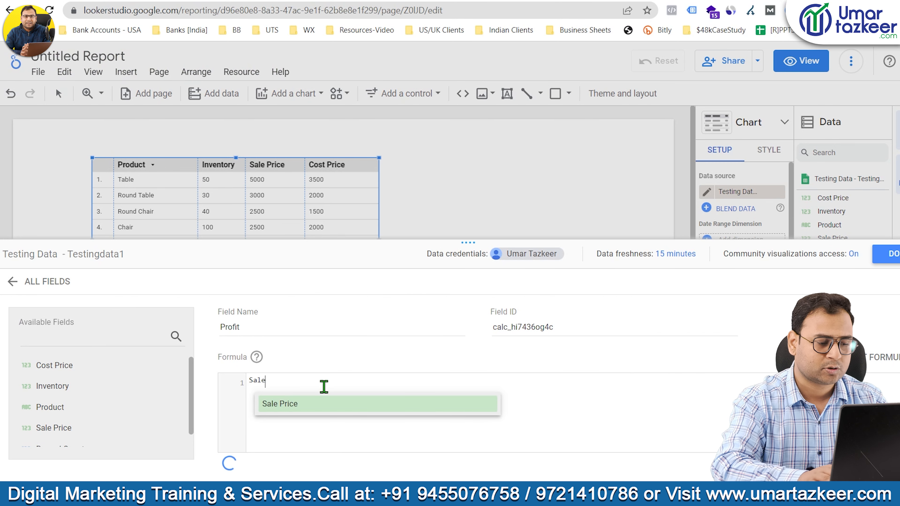
{"action": "key", "text": "Return"}
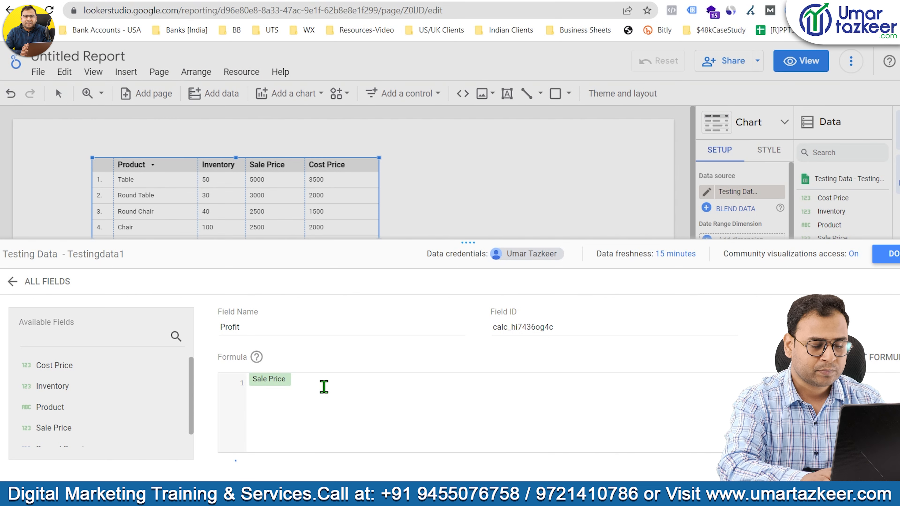
{"action": "type", "text": "- cost"}
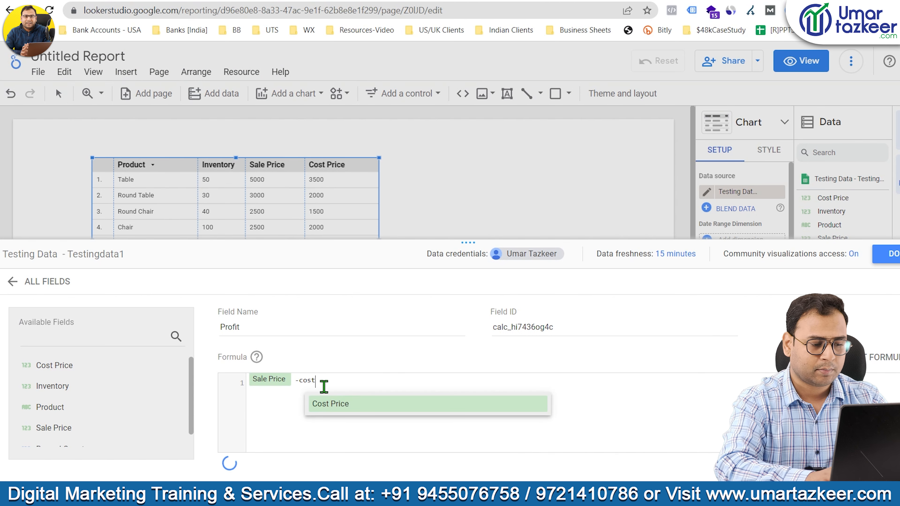
{"action": "key", "text": "Return"}
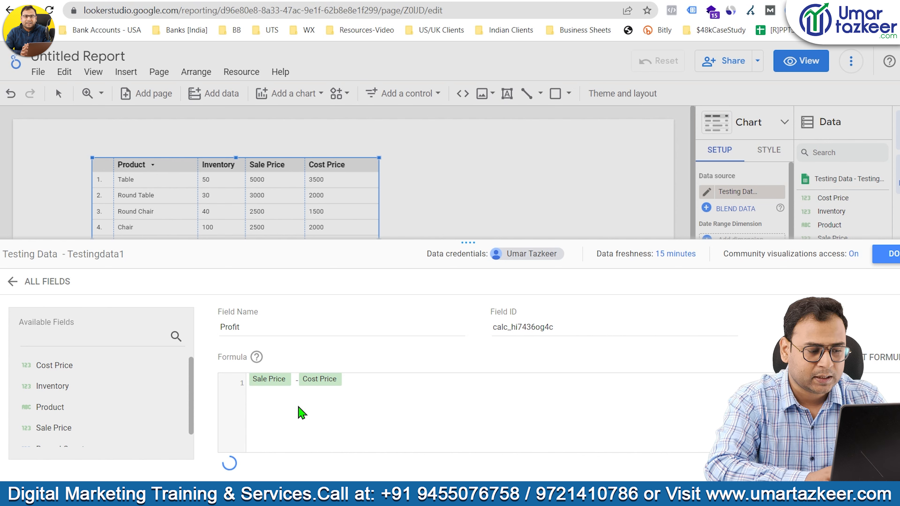
{"action": "mouse_move", "coordinate": [233, 466]}
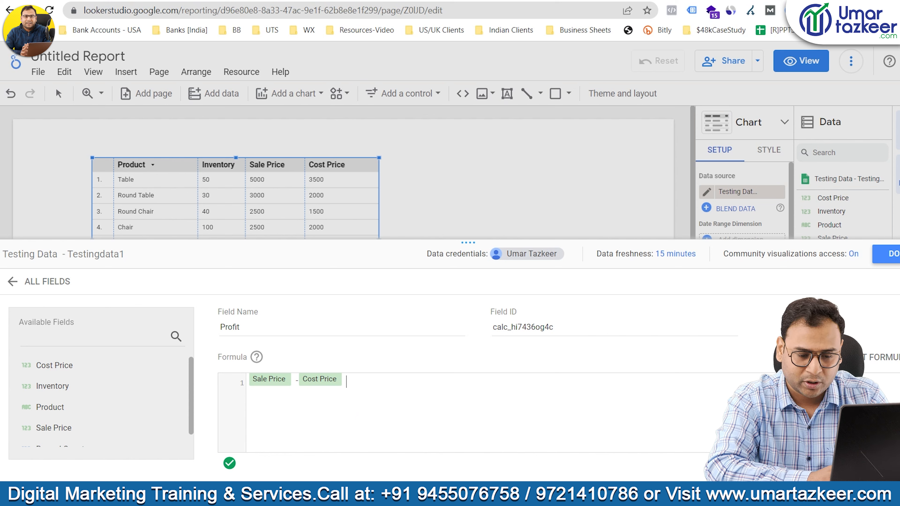
{"action": "left_click", "coordinate": [882, 463]}
{"action": "left_click", "coordinate": [890, 254]}
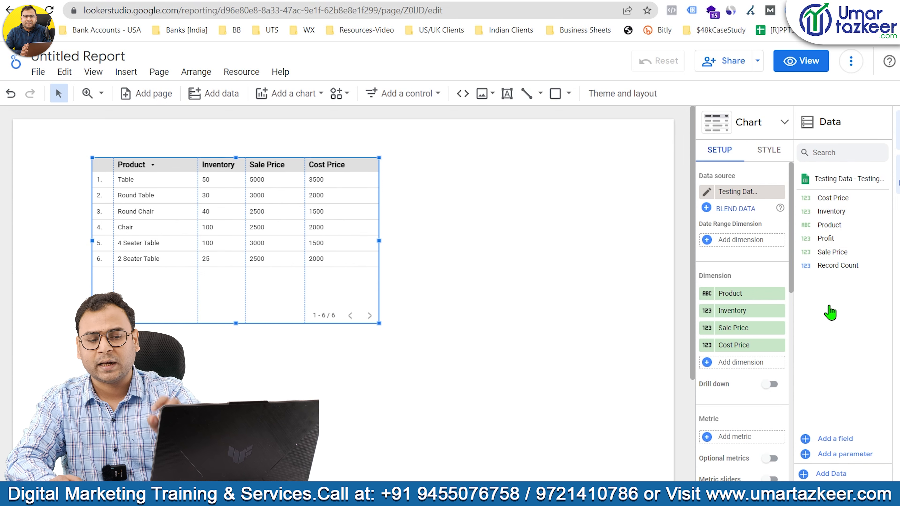
- Add the Profit field to the table's dimensions after Cost Price
{"action": "left_click", "coordinate": [806, 238]}
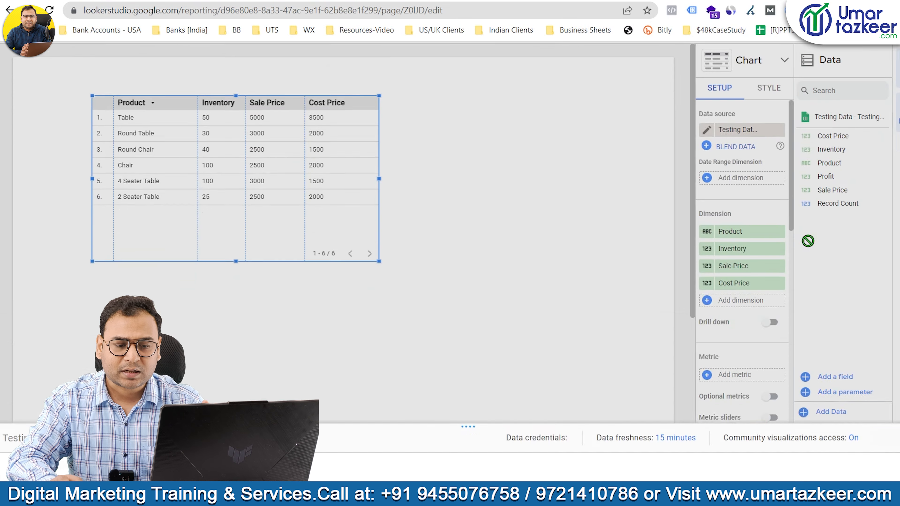
{"action": "left_click", "coordinate": [893, 255]}
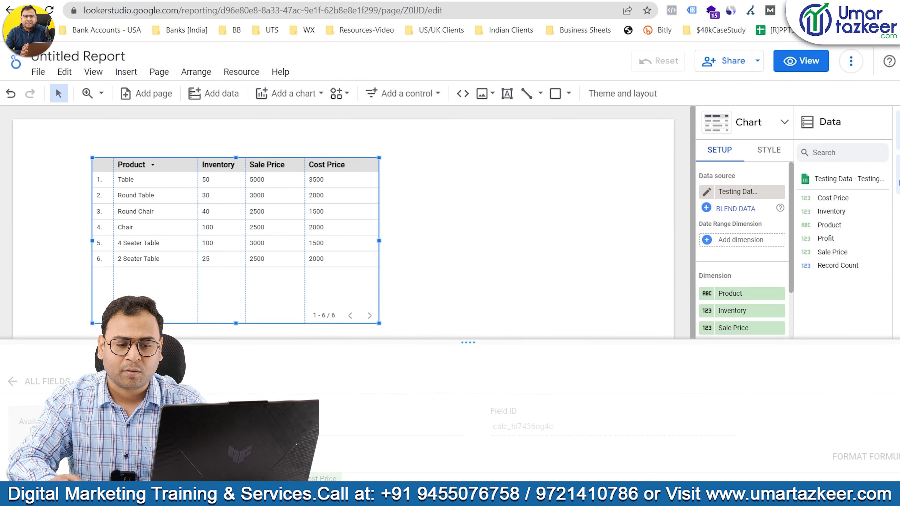
{"action": "left_click_drag", "start_coordinate": [850, 238], "coordinate": [761, 368]}
- Set the Profit dimension's data type to Currency (INR - Indian Rupee (₹))
{"action": "left_click", "coordinate": [707, 362]}
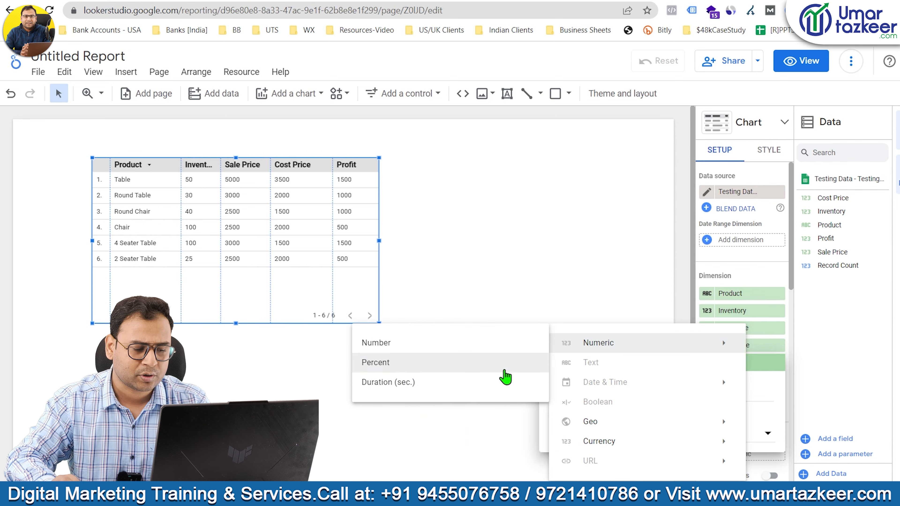
{"action": "mouse_move", "coordinate": [651, 443]}
{"action": "scroll", "coordinate": [496, 415], "scroll_direction": "down", "scroll_amount": 15}
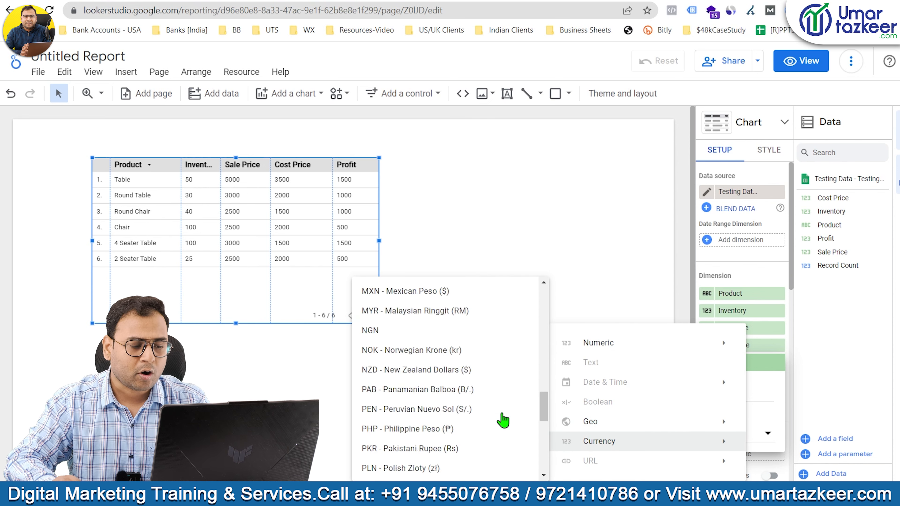
{"action": "scroll", "coordinate": [502, 418], "scroll_direction": "up", "scroll_amount": 3}
{"action": "scroll", "coordinate": [502, 420], "scroll_direction": "down", "scroll_amount": 7}
{"action": "scroll", "coordinate": [503, 420], "scroll_direction": "down", "scroll_amount": 6}
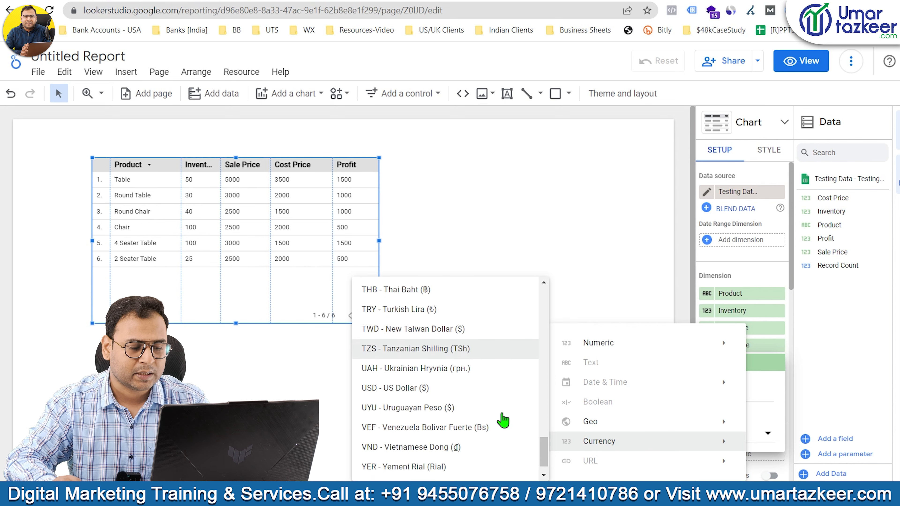
{"action": "scroll", "coordinate": [502, 421], "scroll_direction": "up", "scroll_amount": 5}
{"action": "scroll", "coordinate": [503, 420], "scroll_direction": "up", "scroll_amount": 15}
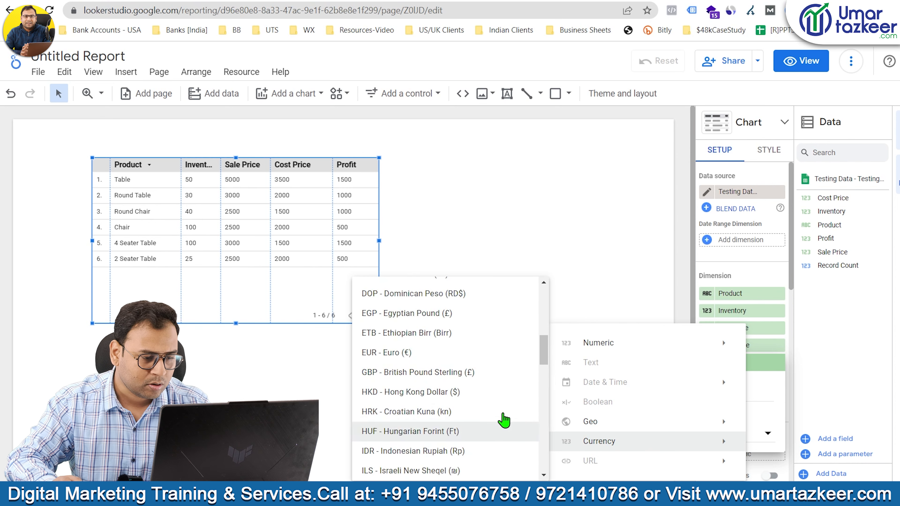
{"action": "scroll", "coordinate": [503, 420], "scroll_direction": "up", "scroll_amount": 3}
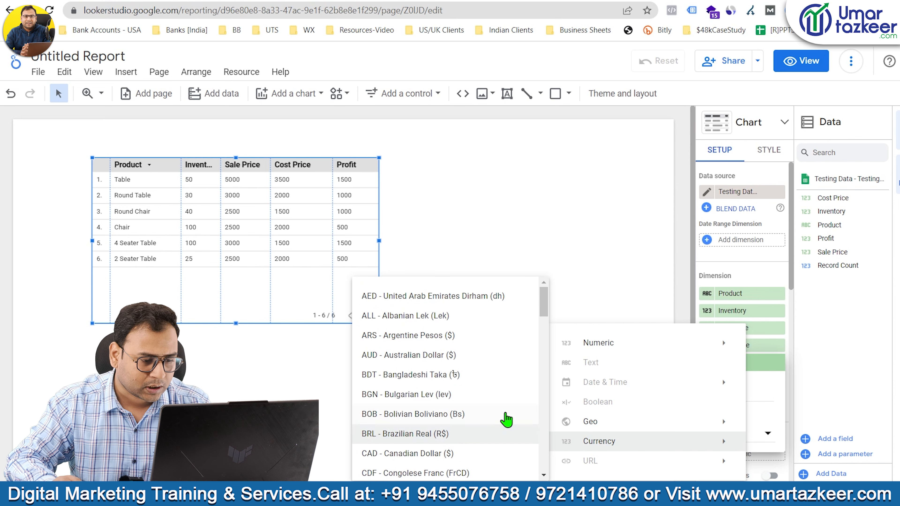
{"action": "scroll", "coordinate": [505, 421], "scroll_direction": "down", "scroll_amount": 8}
{"action": "scroll", "coordinate": [505, 419], "scroll_direction": "down", "scroll_amount": 5}
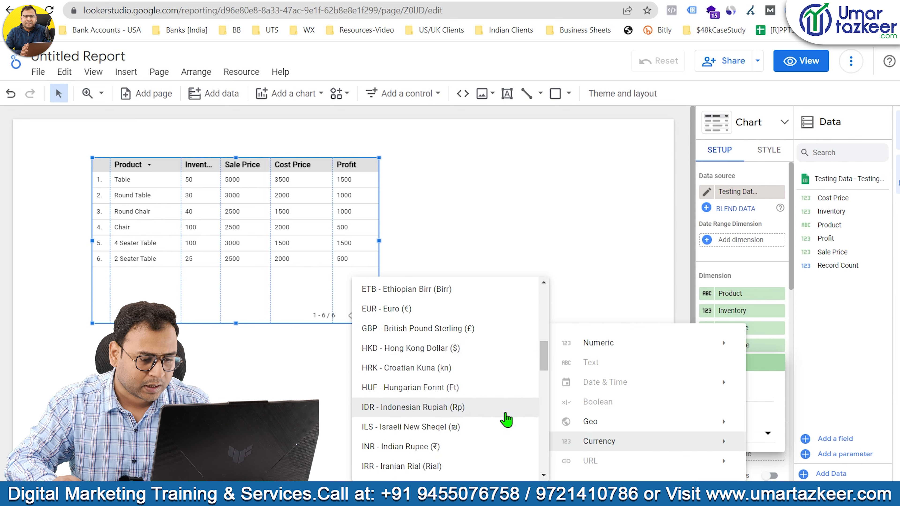
{"action": "left_click", "coordinate": [467, 401]}
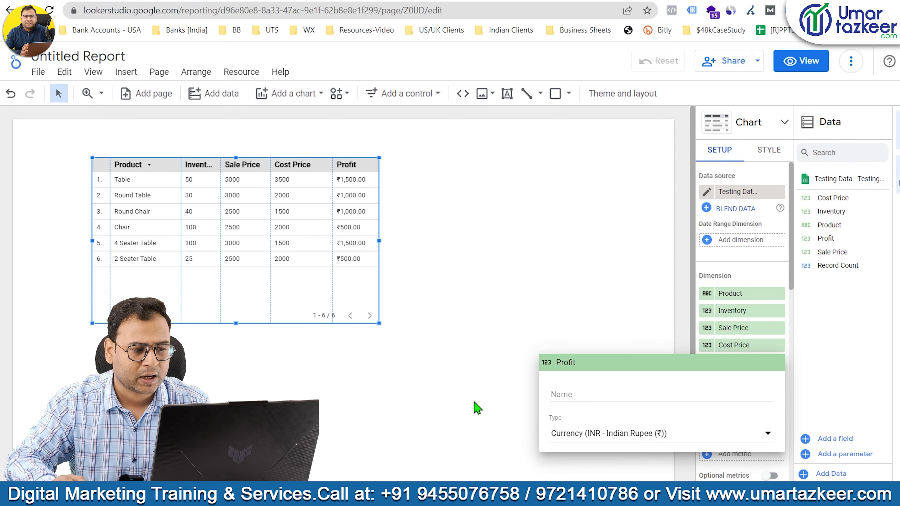
- Enter Profit as the display name of the Profit dimension and close its settings
{"action": "left_click", "coordinate": [578, 393]}
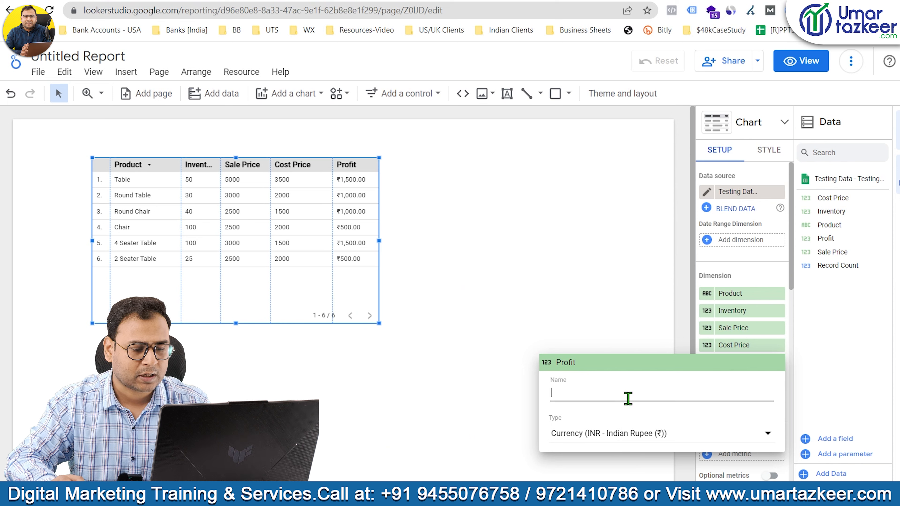
{"action": "type", "text": "Profit"}
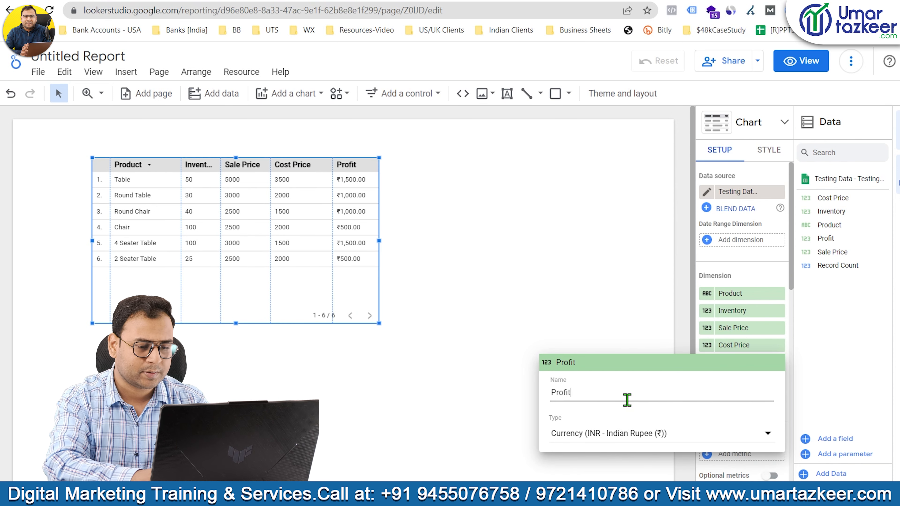
{"action": "left_click", "coordinate": [500, 297]}
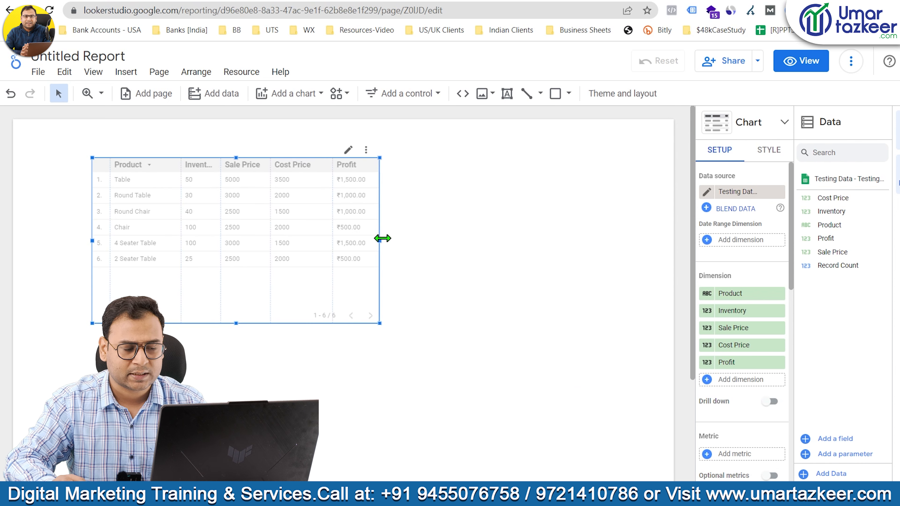
- Widen the table slightly and reduce its height, and check the report in view mode before returning to editing
{"action": "left_click_drag", "start_coordinate": [380, 240], "coordinate": [401, 240]}
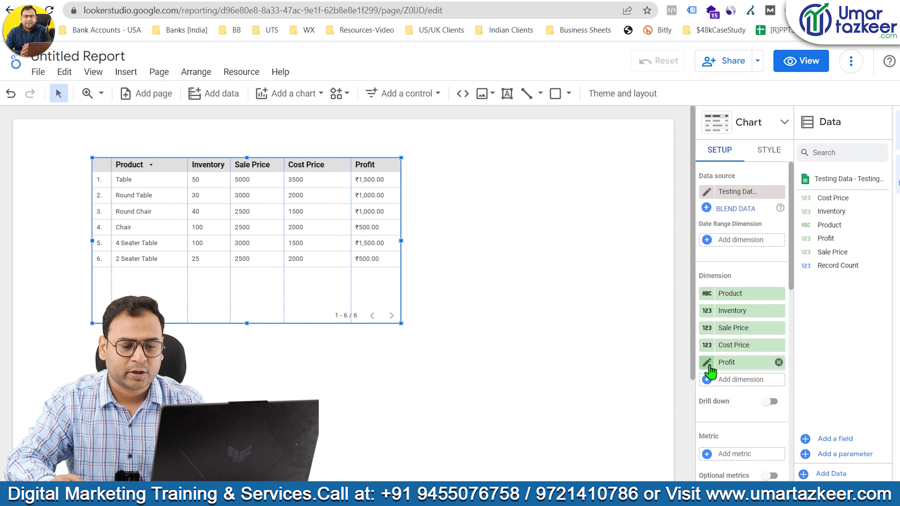
{"action": "left_click_drag", "start_coordinate": [247, 323], "coordinate": [247, 301]}
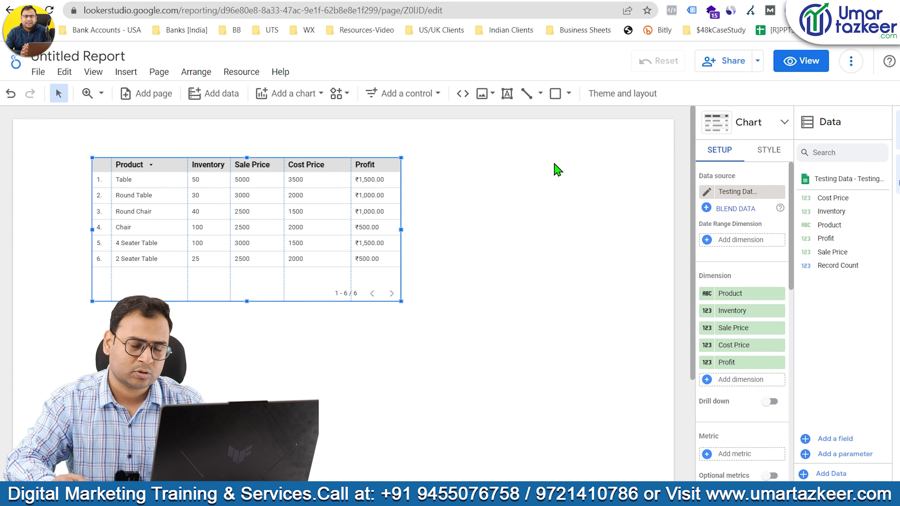
{"action": "left_click", "coordinate": [802, 62]}
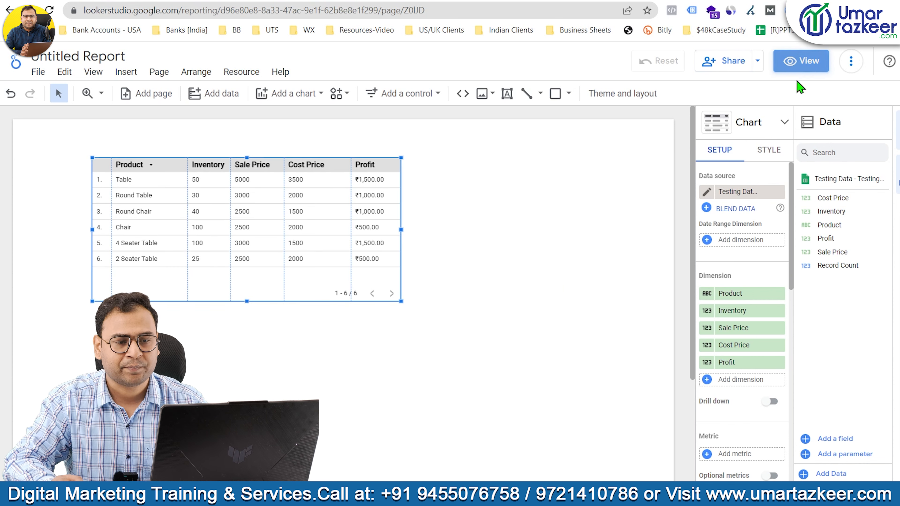
{"action": "left_click", "coordinate": [801, 61]}
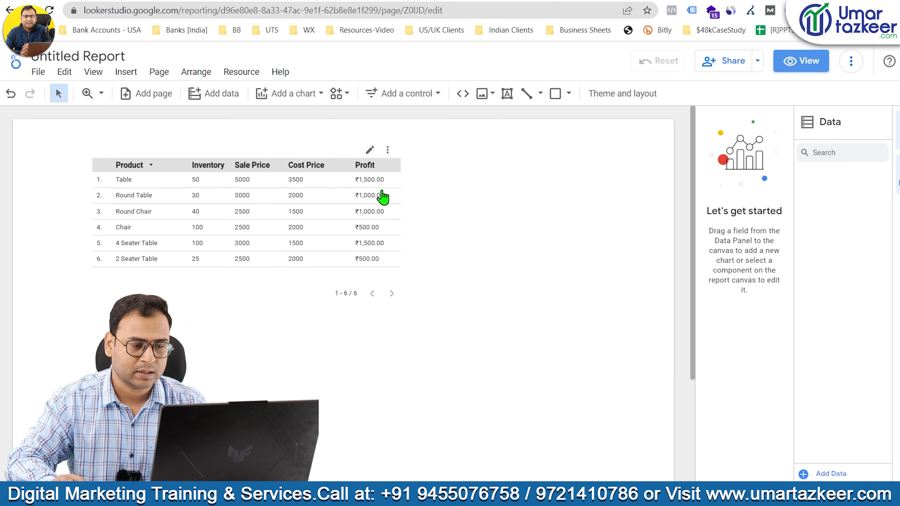
- Set the table's Cost Price dimension to Currency (INR - Indian Rupee (₹)) with the display name Cost Price
{"action": "left_click", "coordinate": [310, 168]}
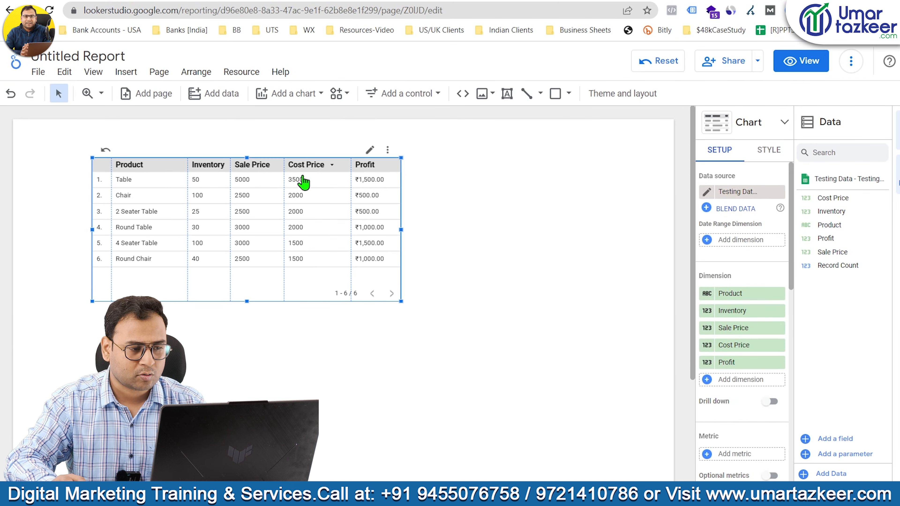
{"action": "left_click", "coordinate": [707, 346]}
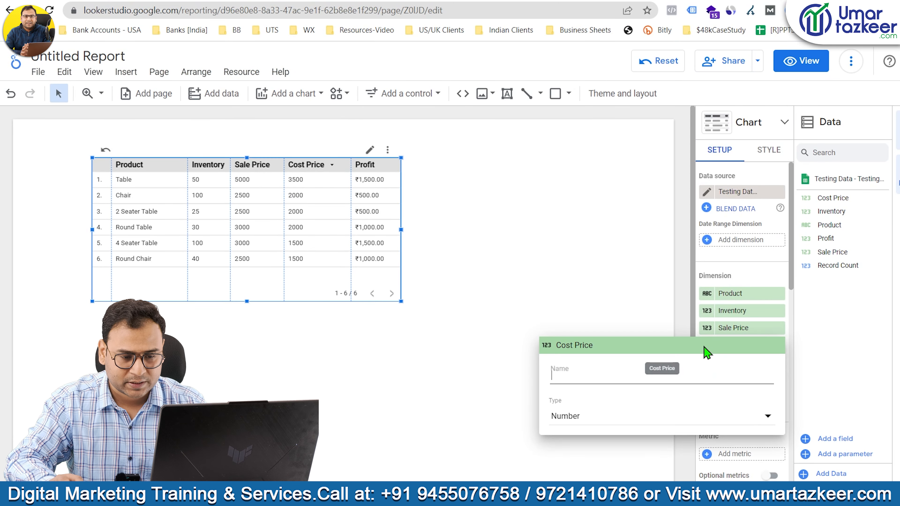
{"action": "left_click", "coordinate": [591, 419]}
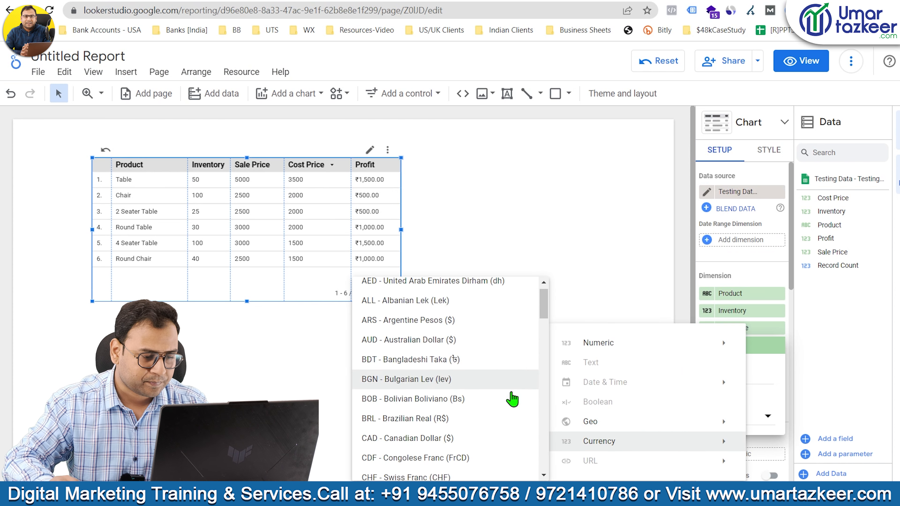
{"action": "scroll", "coordinate": [503, 391], "scroll_direction": "down", "scroll_amount": 10}
{"action": "left_click", "coordinate": [416, 396]}
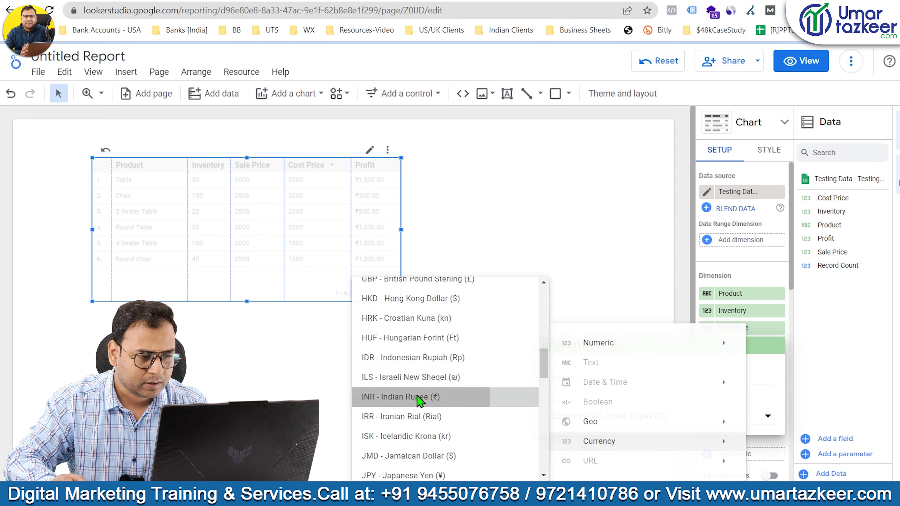
{"action": "left_click", "coordinate": [592, 377]}
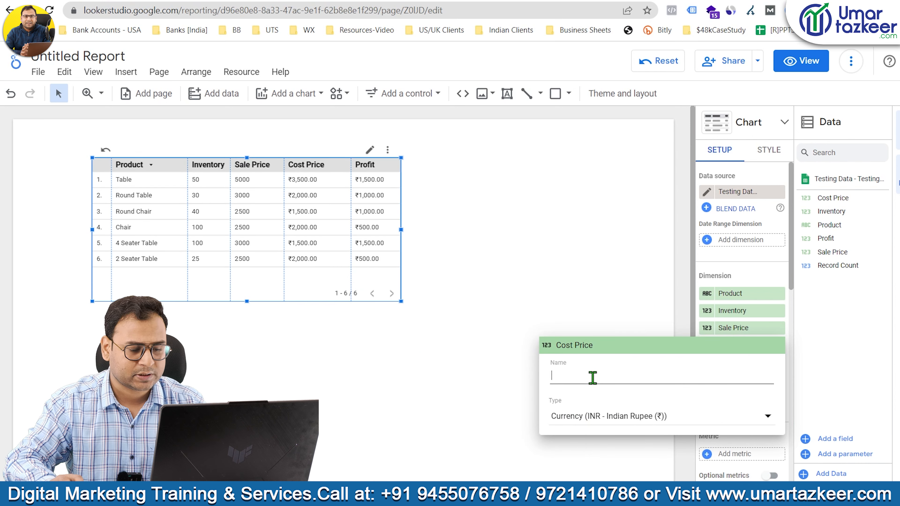
{"action": "type", "text": "Cost Proice"}
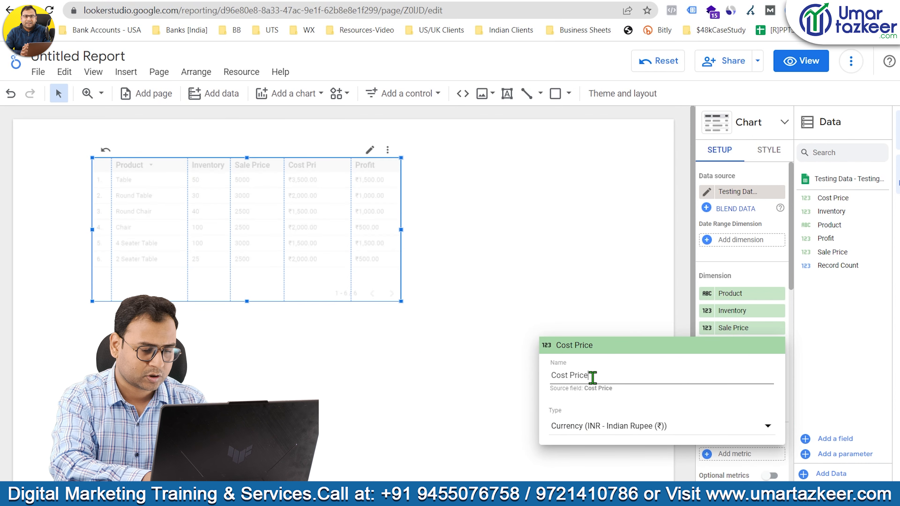
{"action": "left_click", "coordinate": [460, 360]}
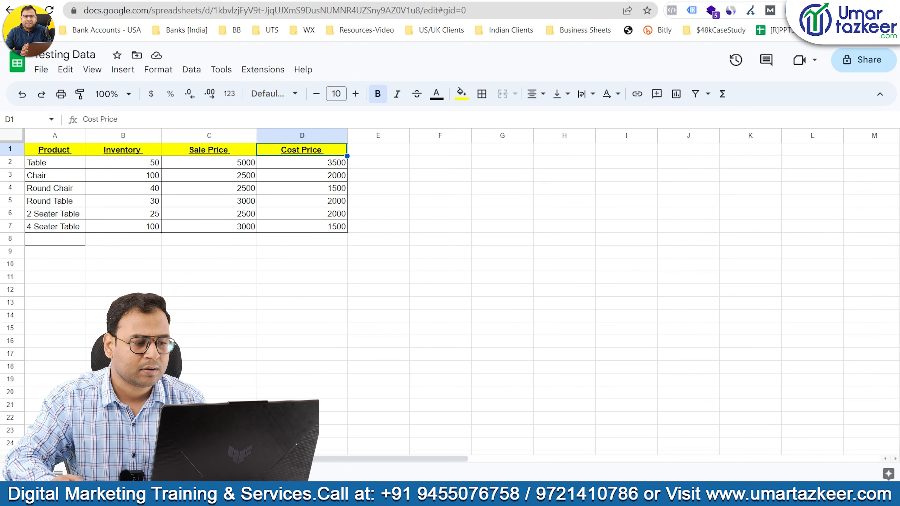
- In the Testing Data Google Sheet, examine the number format options available for the Sale Price column
{"action": "left_click", "coordinate": [408, 355]}
{"action": "left_click", "coordinate": [135, 164]}
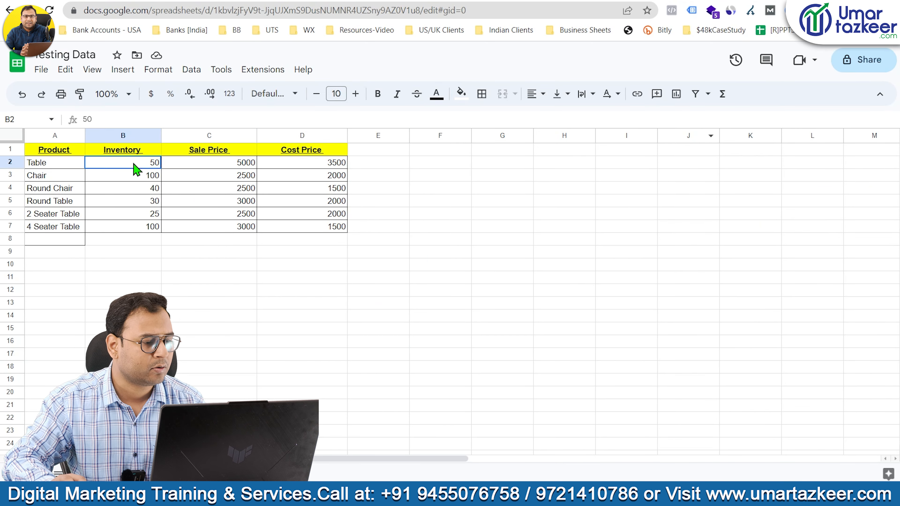
{"action": "left_click", "coordinate": [502, 240]}
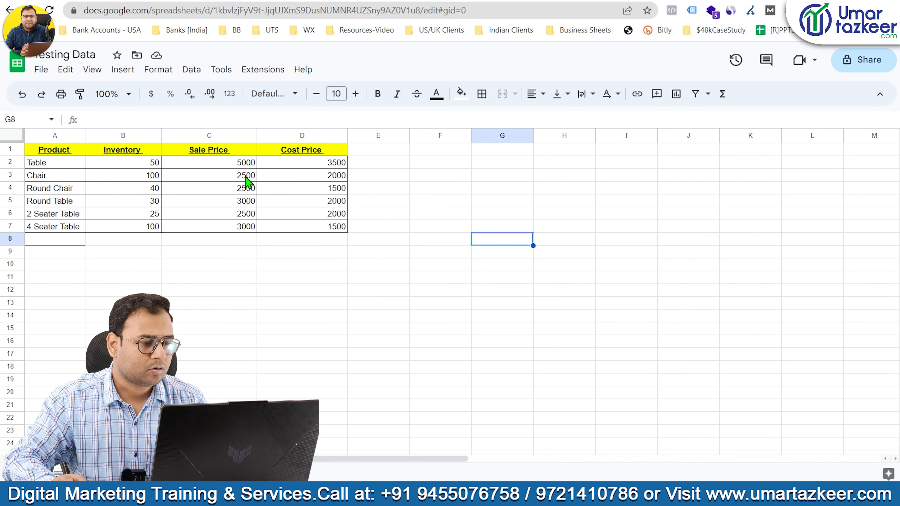
{"action": "left_click", "coordinate": [240, 149]}
{"action": "left_click", "coordinate": [188, 138]}
{"action": "left_click", "coordinate": [158, 70]}
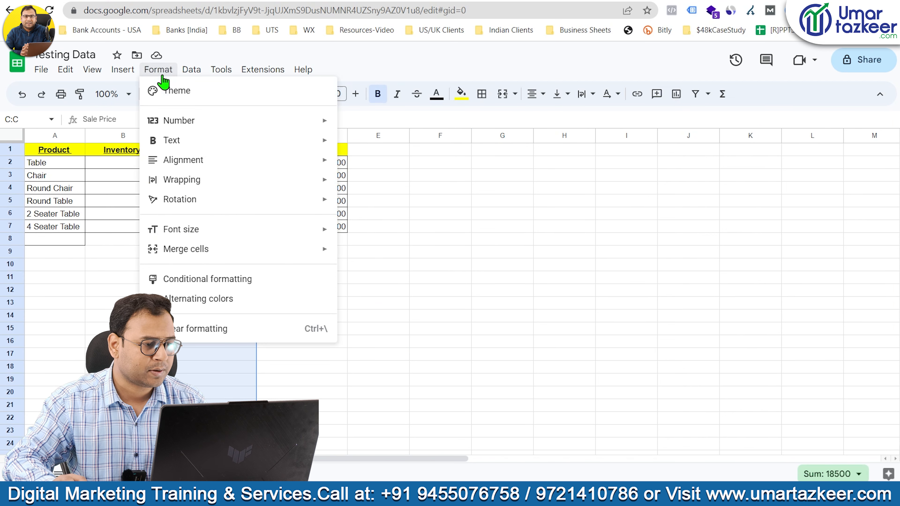
{"action": "mouse_move", "coordinate": [203, 120]}
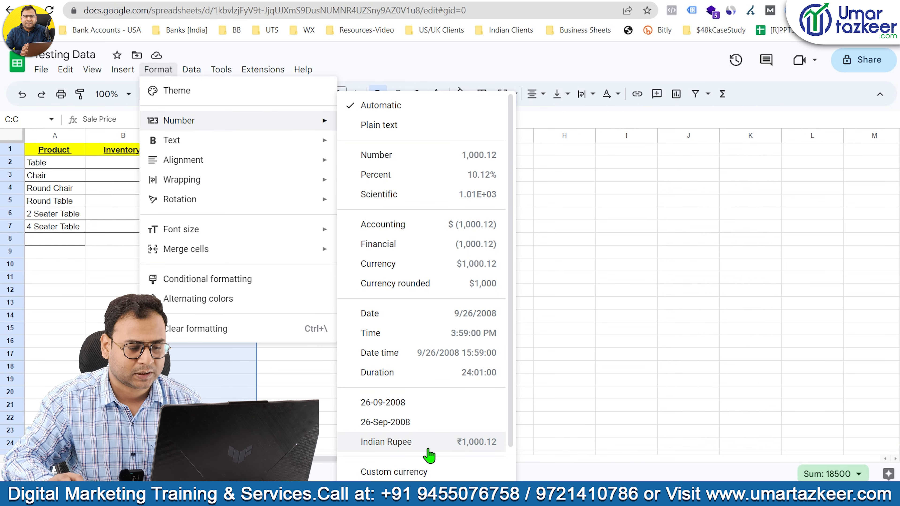
{"action": "left_click", "coordinate": [797, 291]}
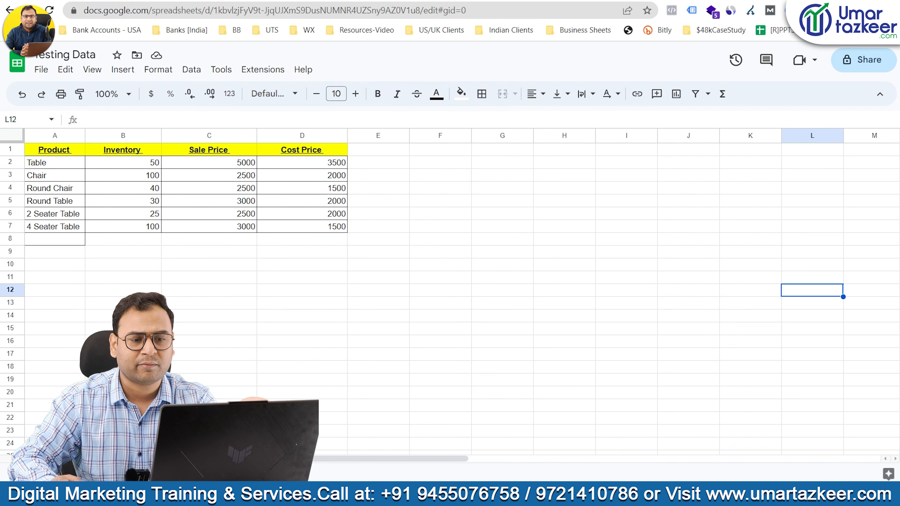
- Switch back to the Looker Studio report and look over the fields of the Testing Data source
{"action": "left_click", "coordinate": [695, 0]}
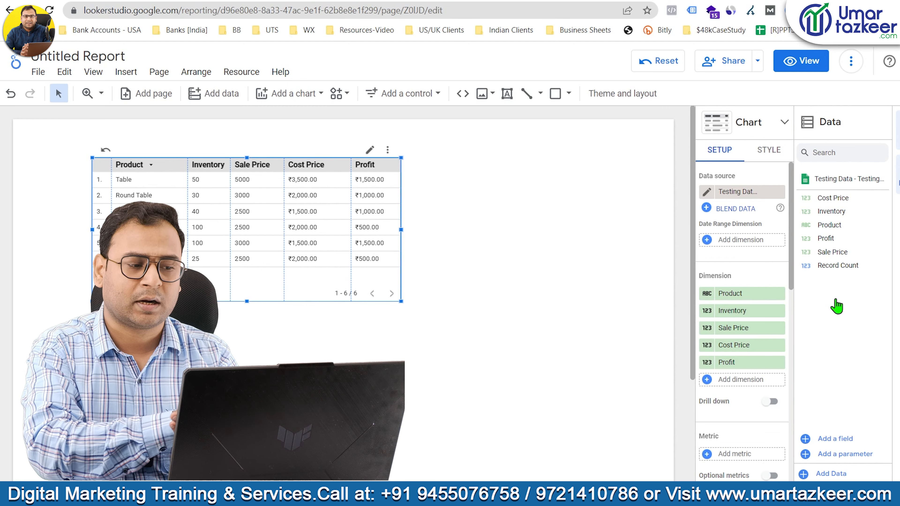
{"action": "left_click_drag", "start_coordinate": [845, 199], "coordinate": [860, 241]}
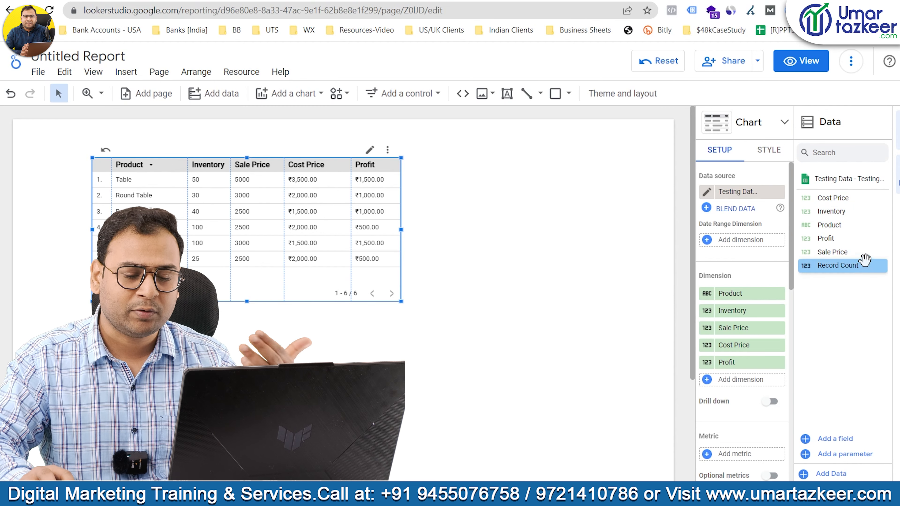